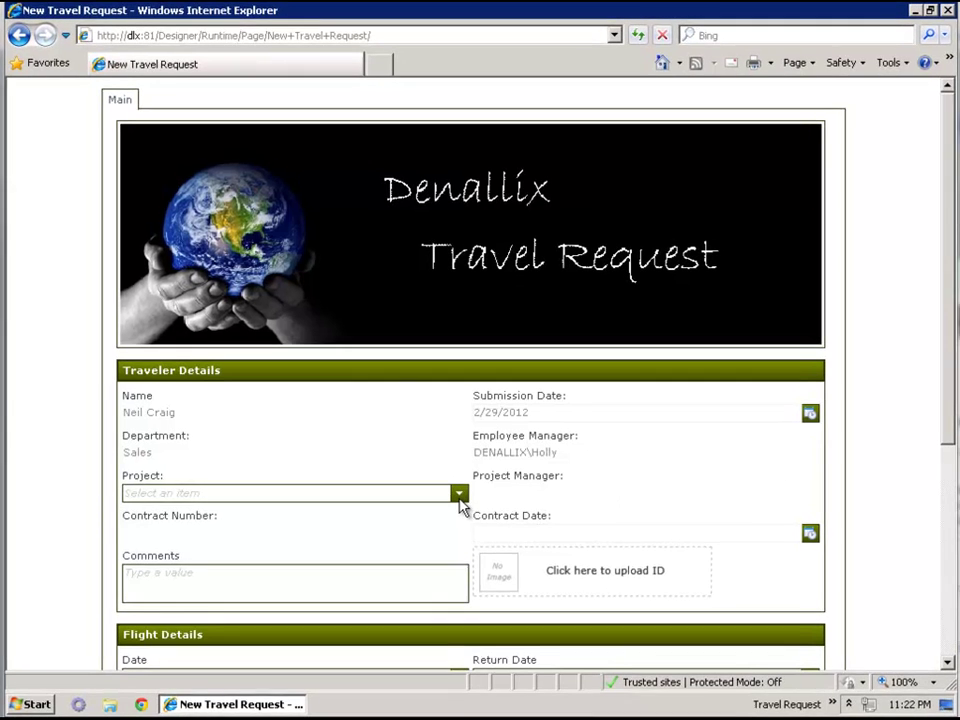
Choose FA-18 Upgrade Kits as the project so manager and contract details auto-fill
click(459, 496)
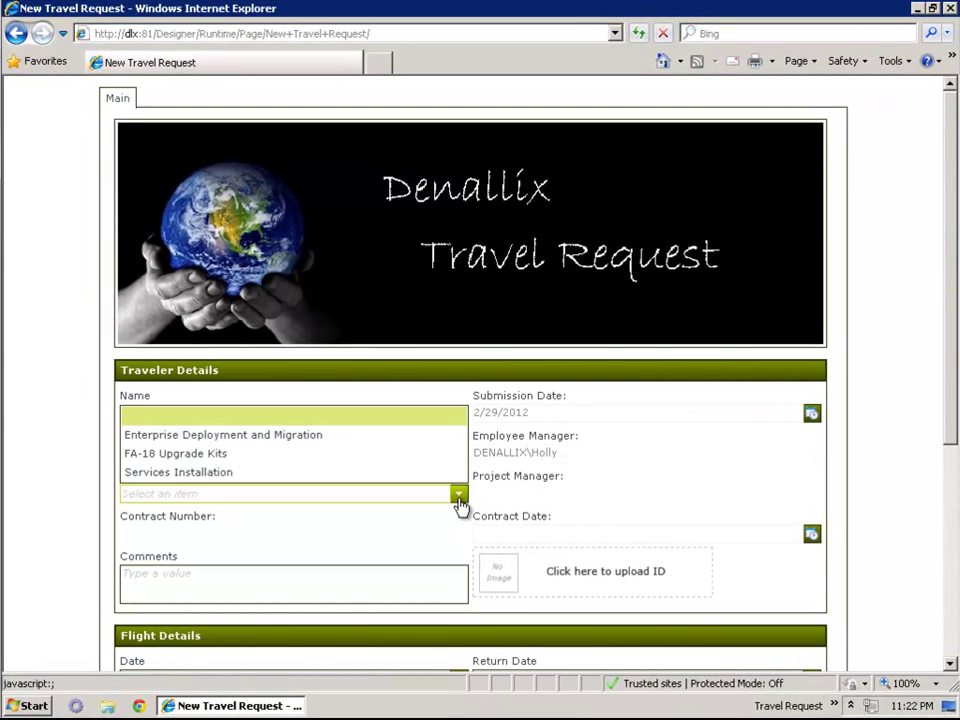
click(414, 461)
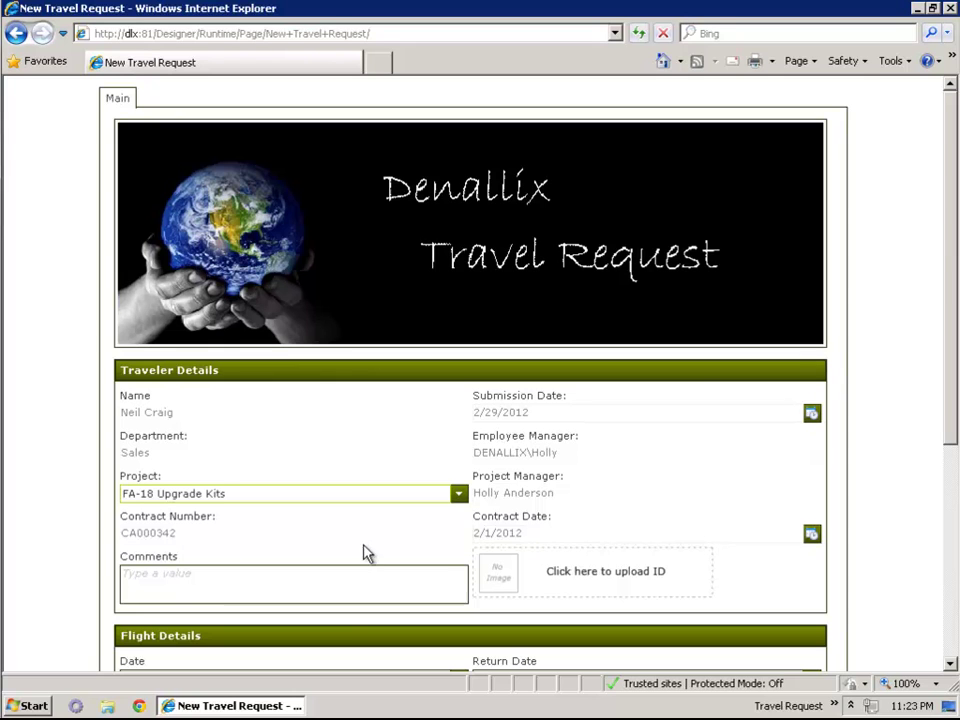
click(251, 579)
Comment 'Travel arrangements needs to be booked by EOW, no later' and attach IdentificationCard.jpg as ID
text(Travel arrangements needs to be booked by EOW, no later)
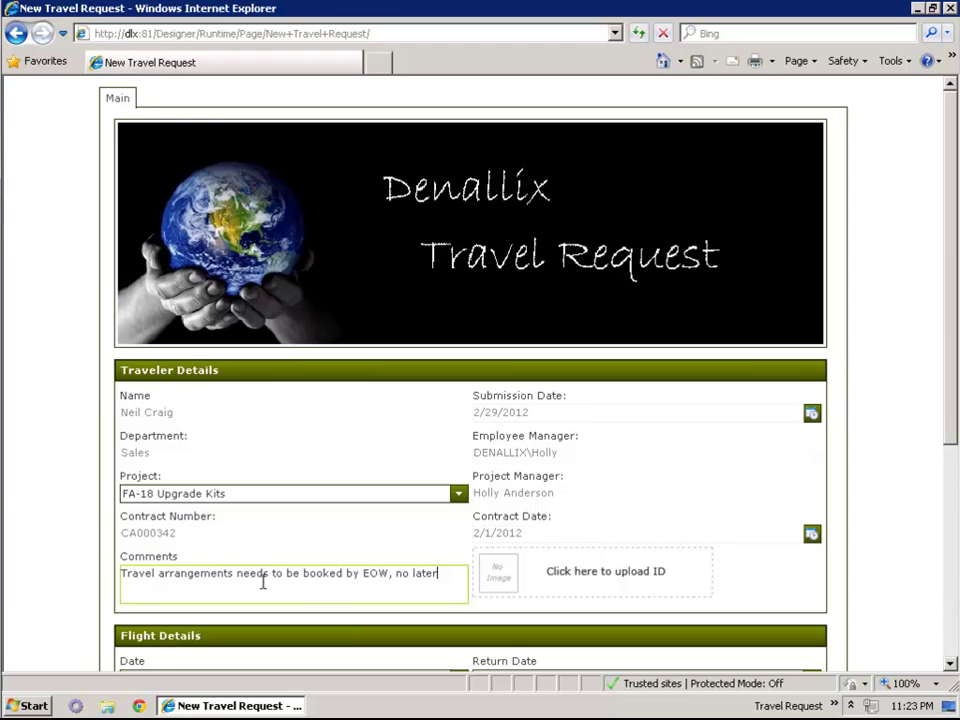
click(600, 583)
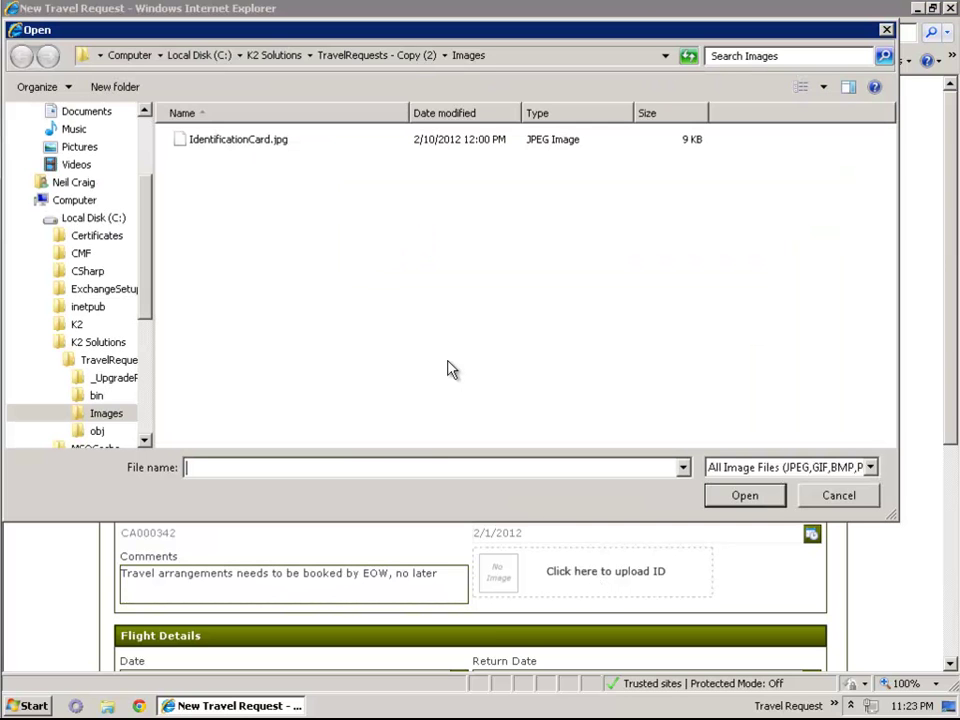
click(237, 145)
double_click(237, 145)
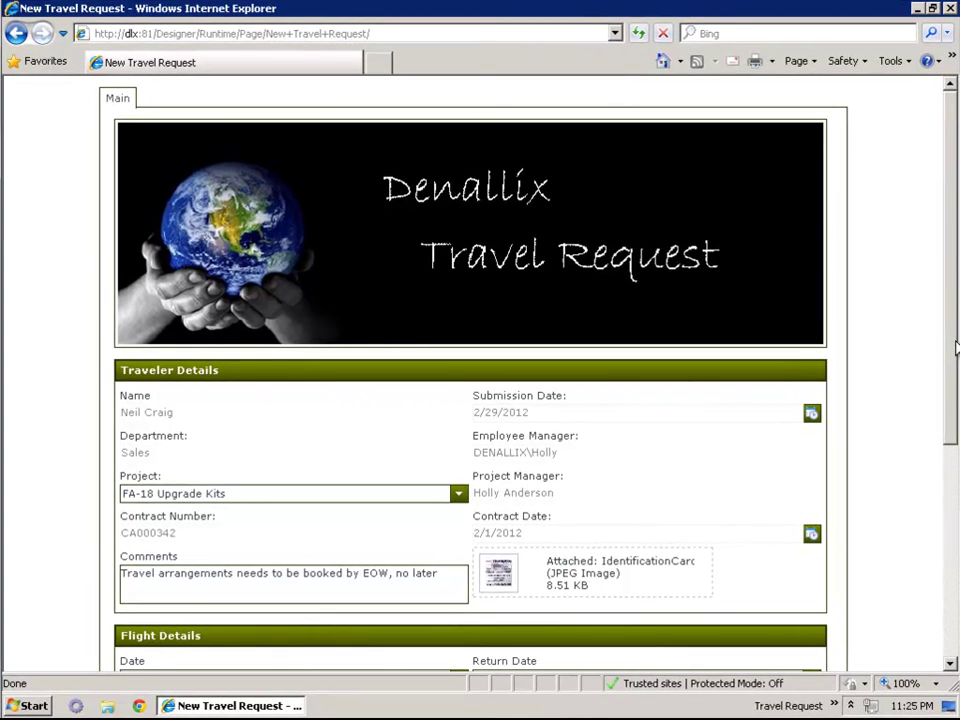
Set the departure date to 3/19/2012 and the return date to 3/23/2012
drag(955, 347, 948, 587)
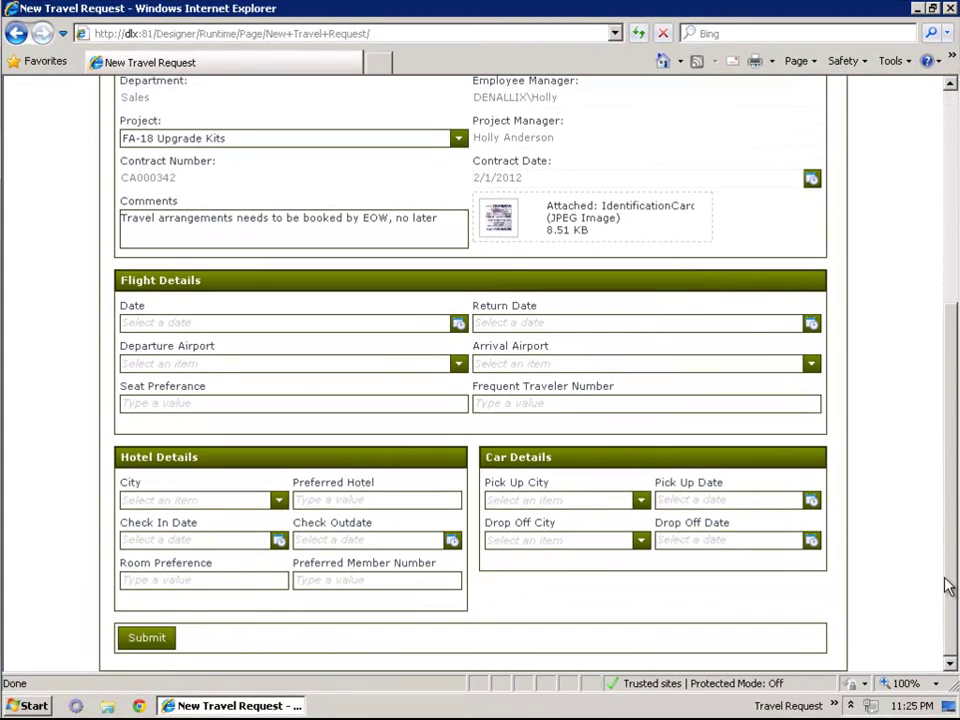
click(458, 323)
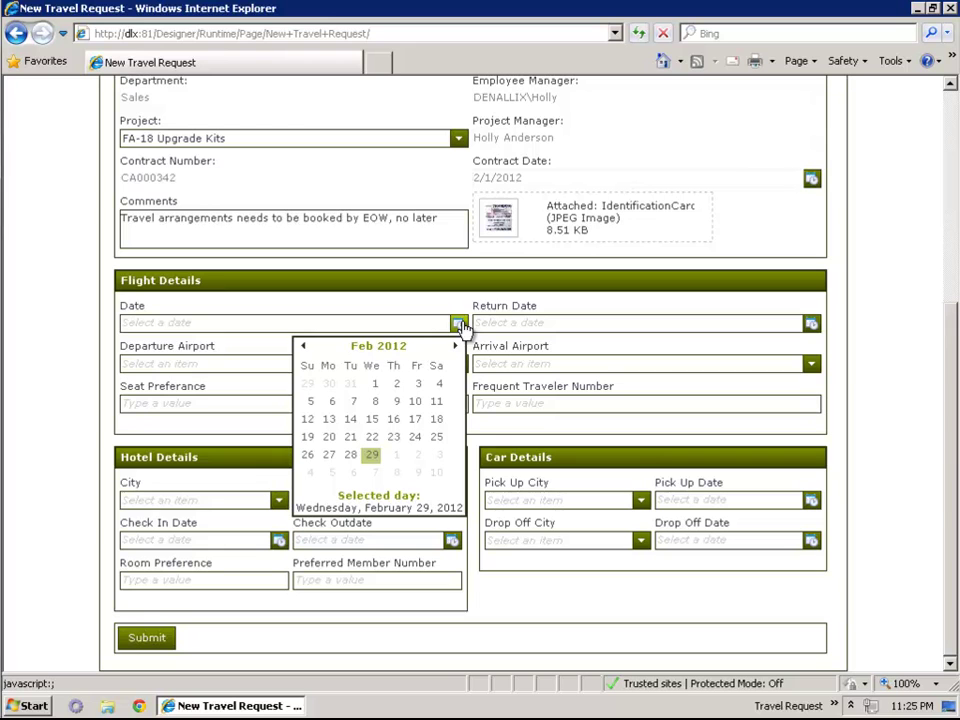
click(455, 345)
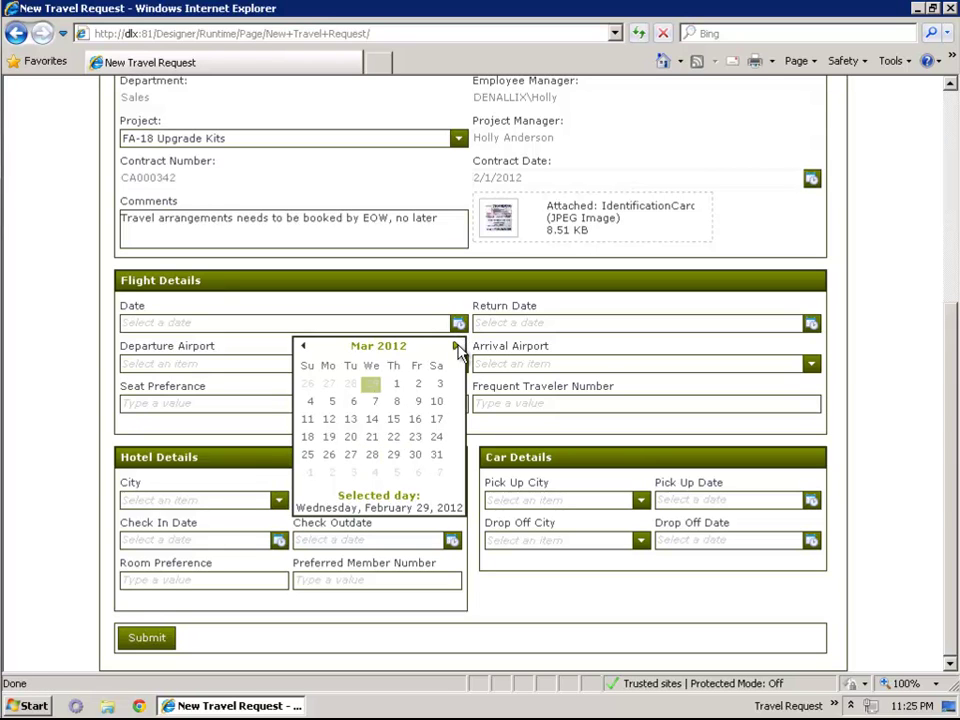
click(329, 437)
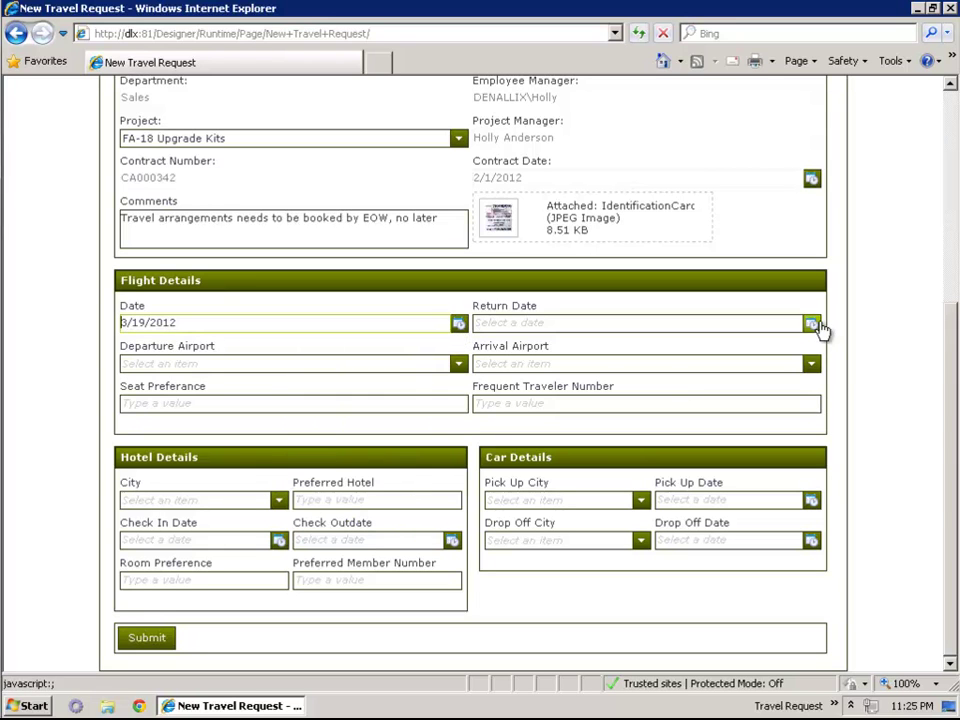
click(811, 323)
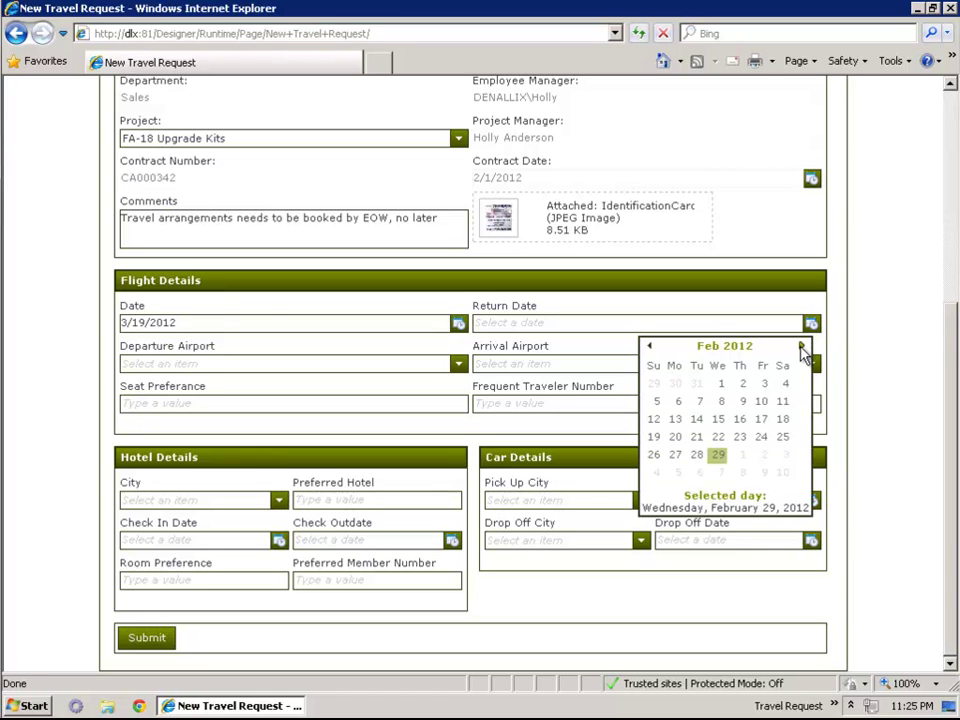
click(802, 345)
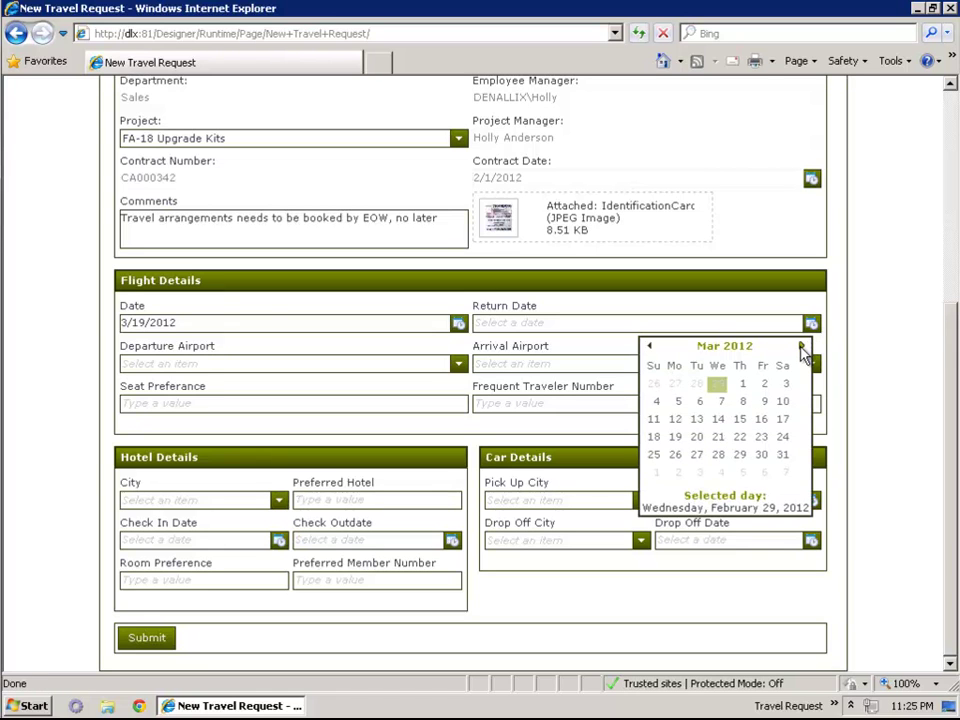
click(762, 438)
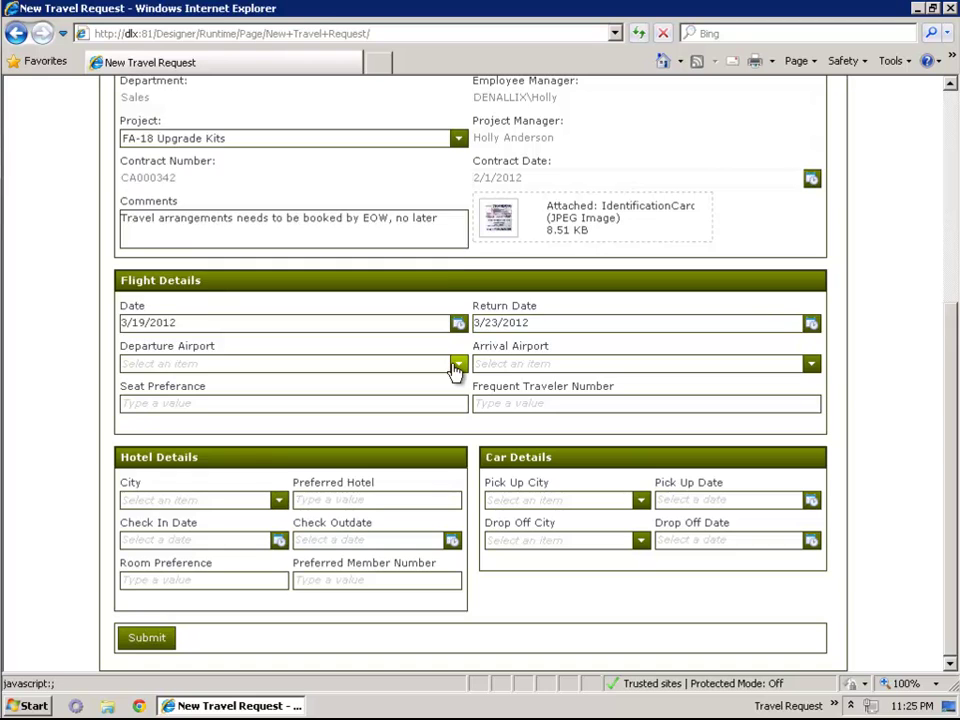
Choose LAX as the departure airport and MIA as the arrival airport
click(457, 364)
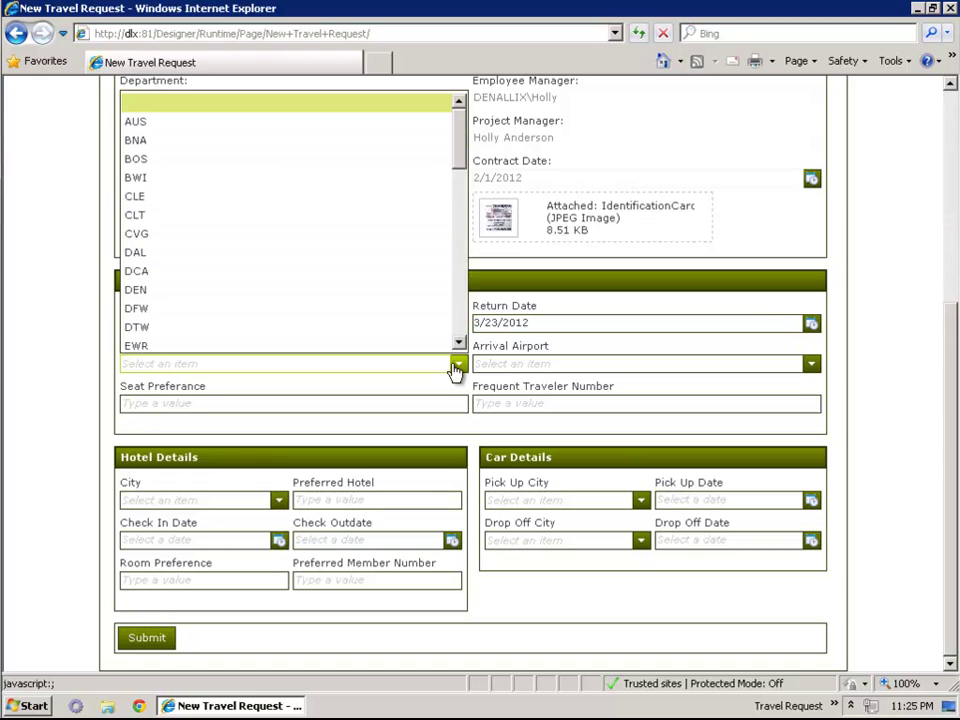
click(461, 313)
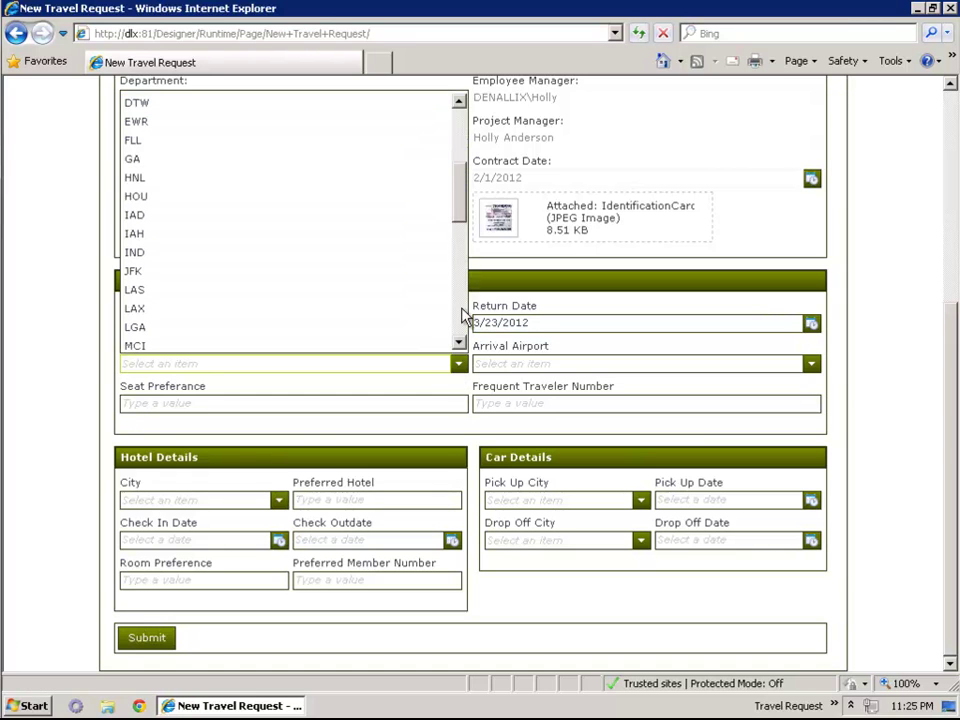
click(287, 311)
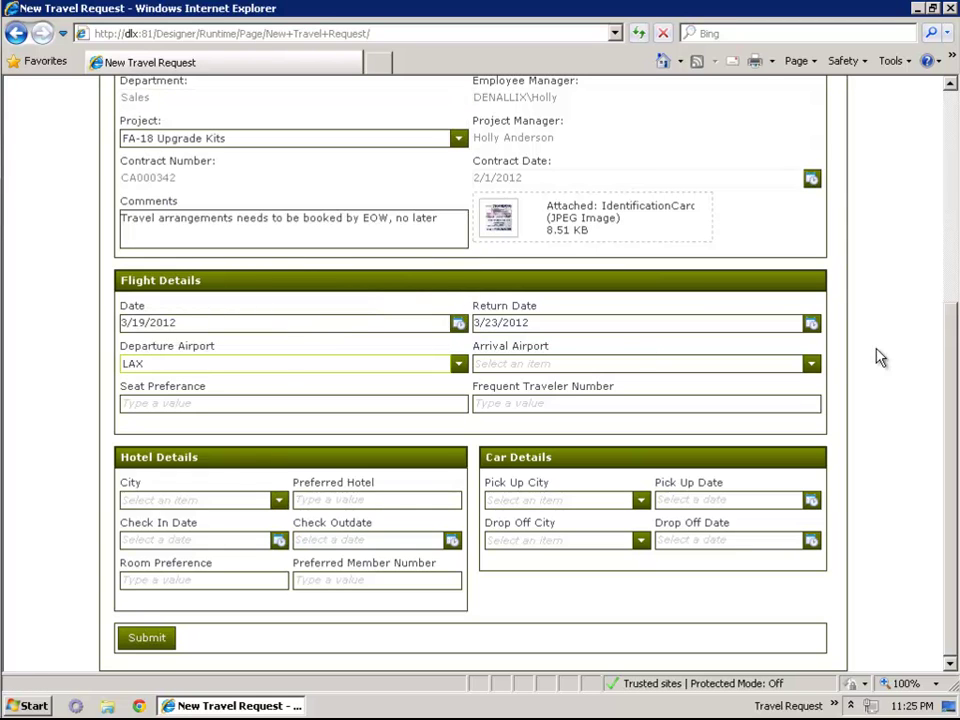
click(813, 366)
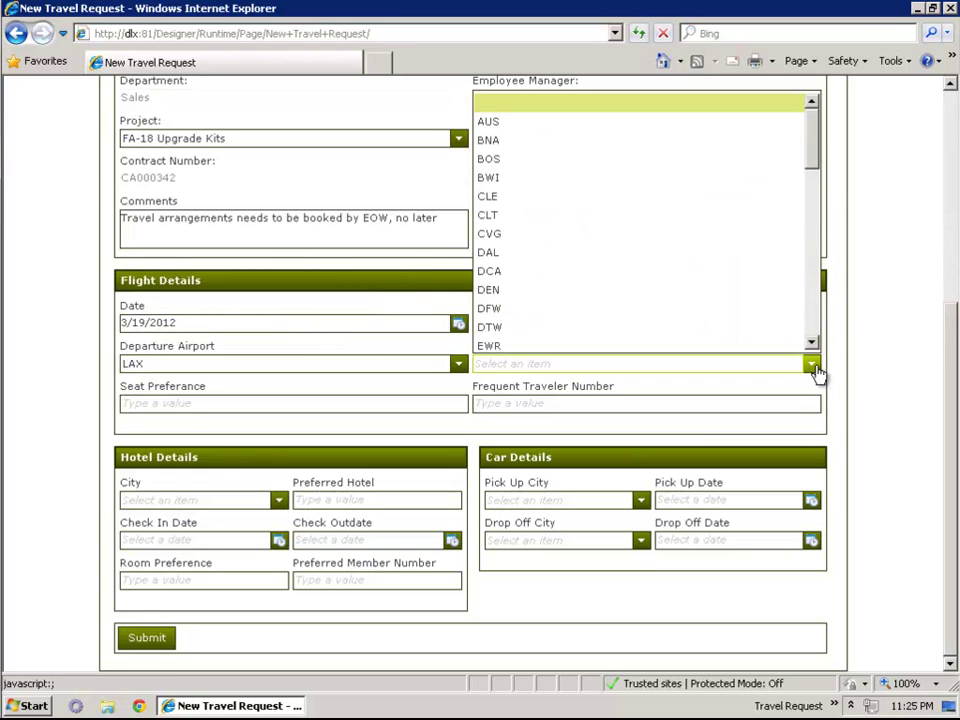
scroll(818, 310, down, 4)
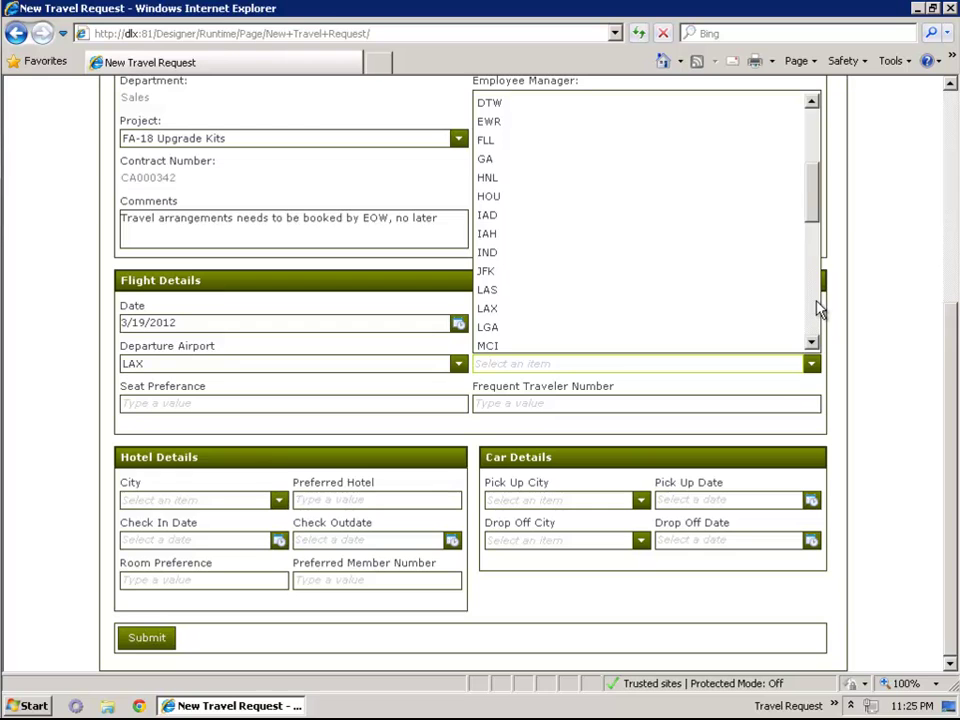
scroll(818, 310, down, 4)
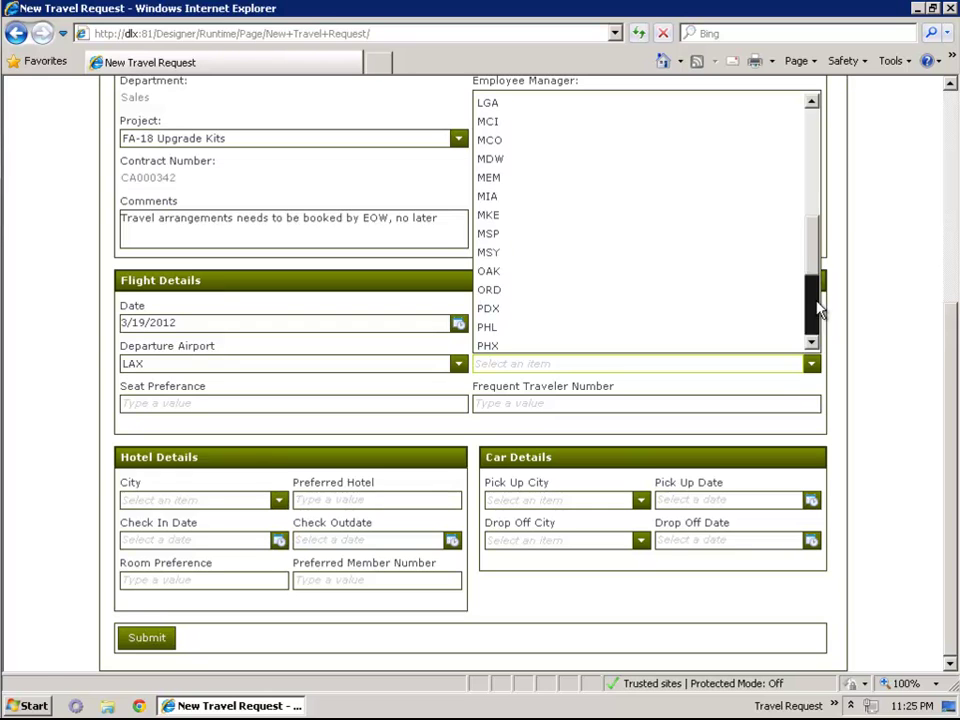
click(511, 199)
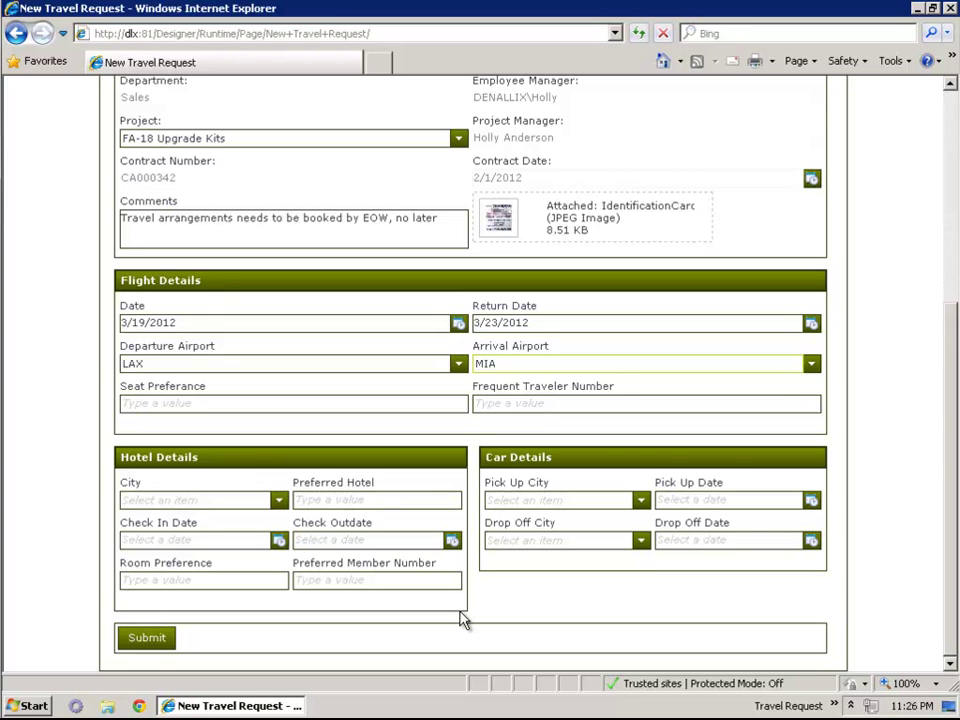
Submit the completed LAX–MIA travel request form
click(158, 641)
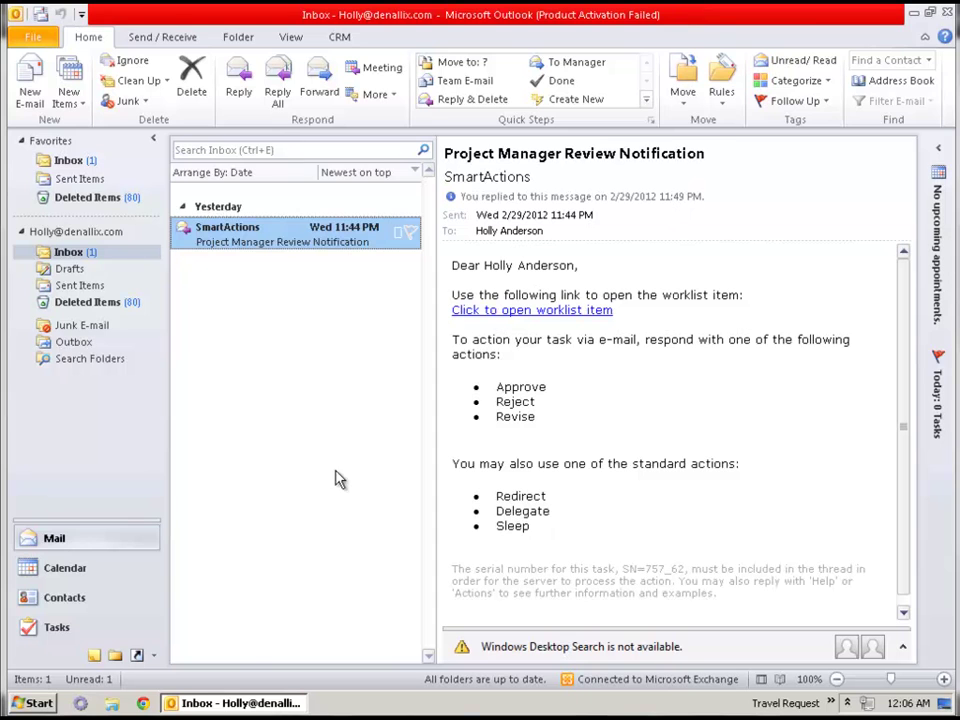
Open the PM - Travel Request Review task from Outlook's To-Do List
click(95, 638)
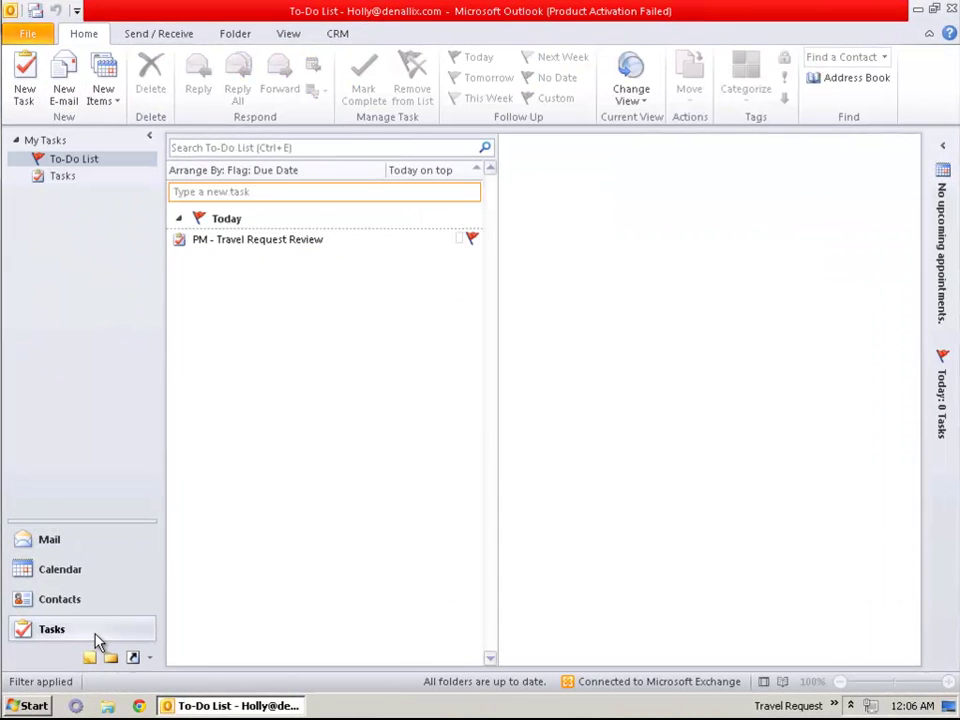
click(266, 246)
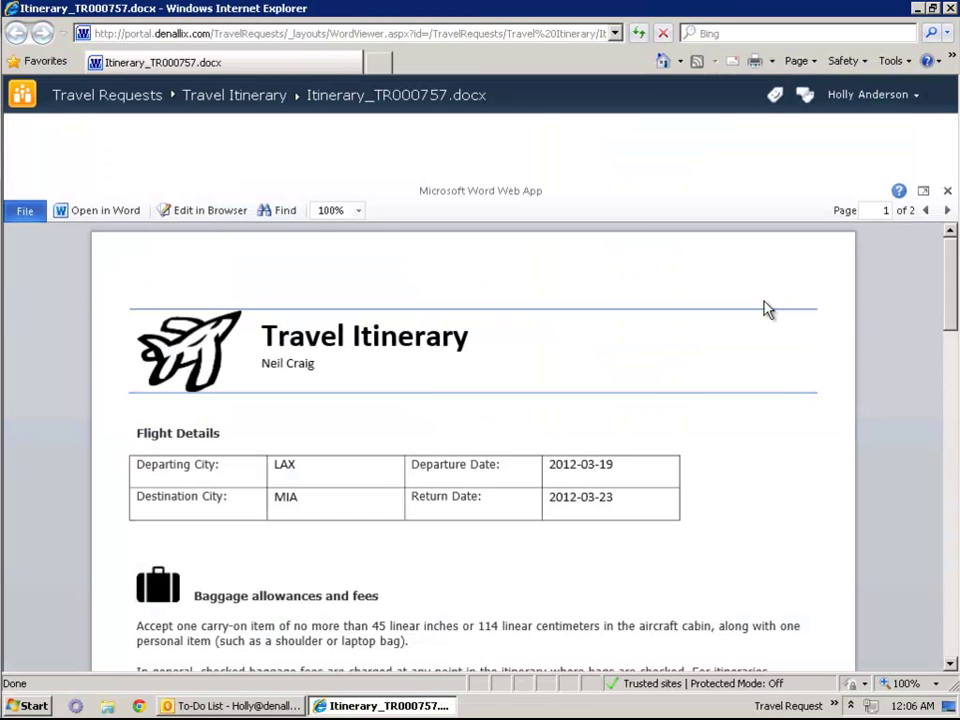
Scroll through the LAX–MIA itinerary for 3/19–3/23/2012, then return to the To-Do List
drag(953, 265, 897, 457)
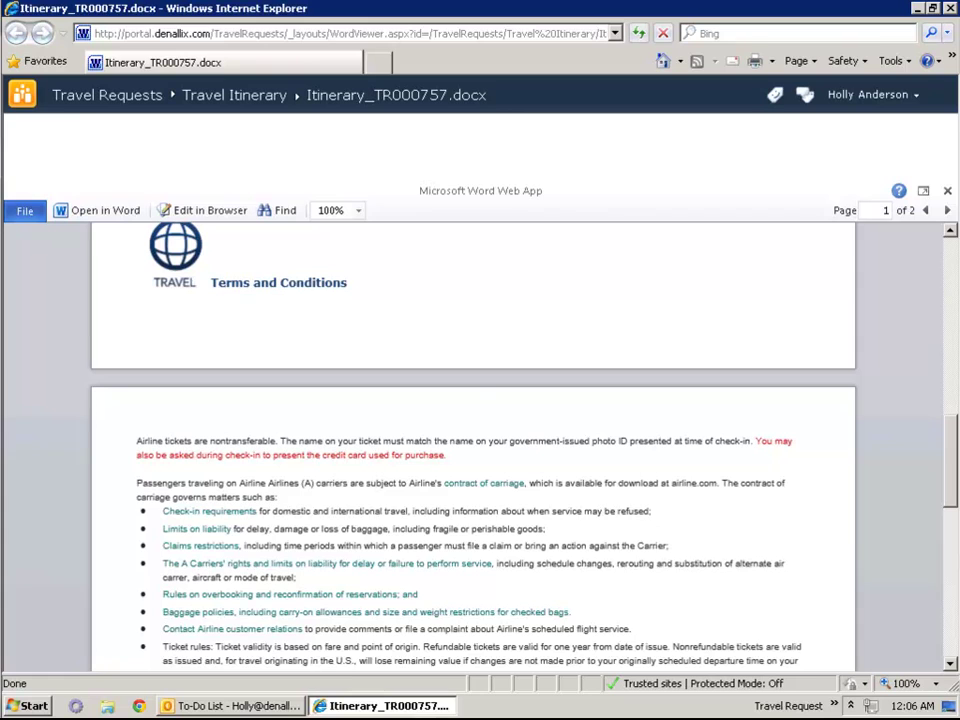
click(240, 706)
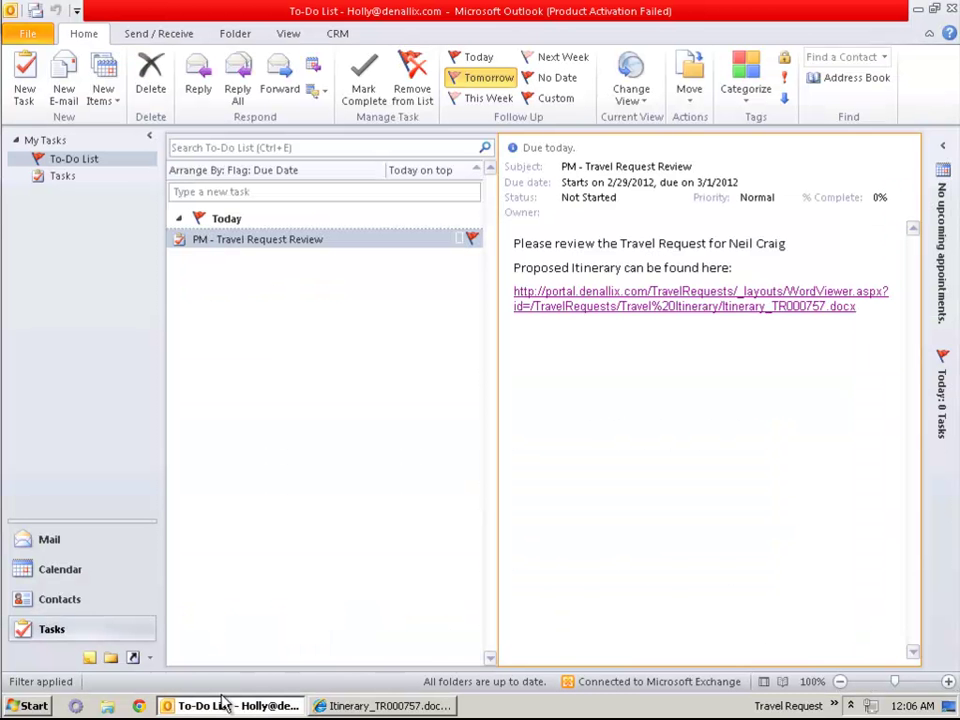
Reply 'Approve' to the Project Manager Review Notification e-mail and send it
click(46, 542)
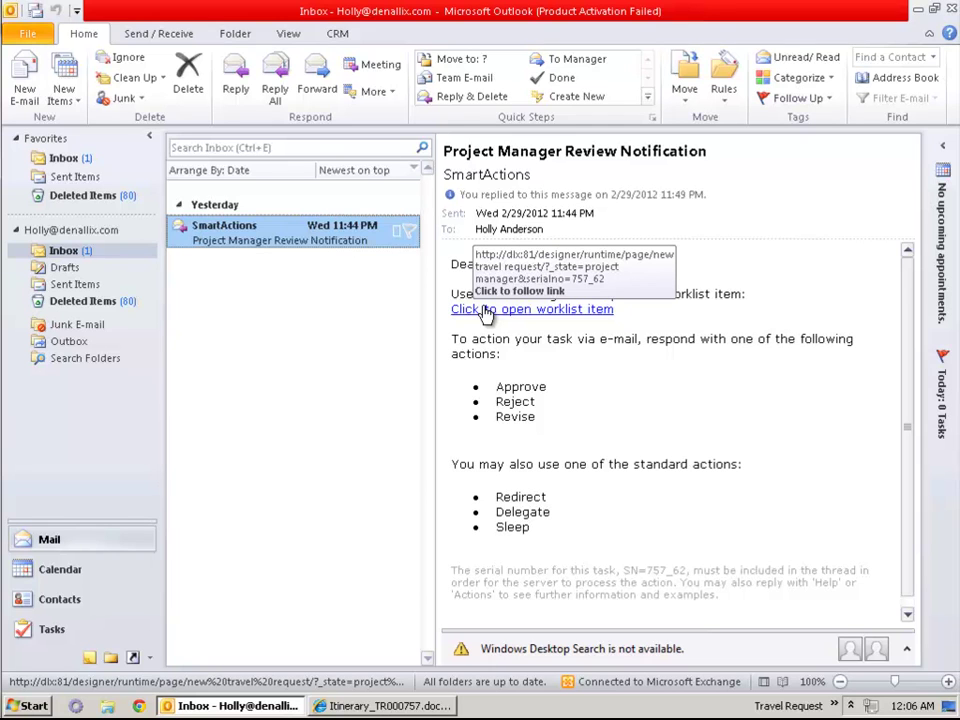
click(236, 92)
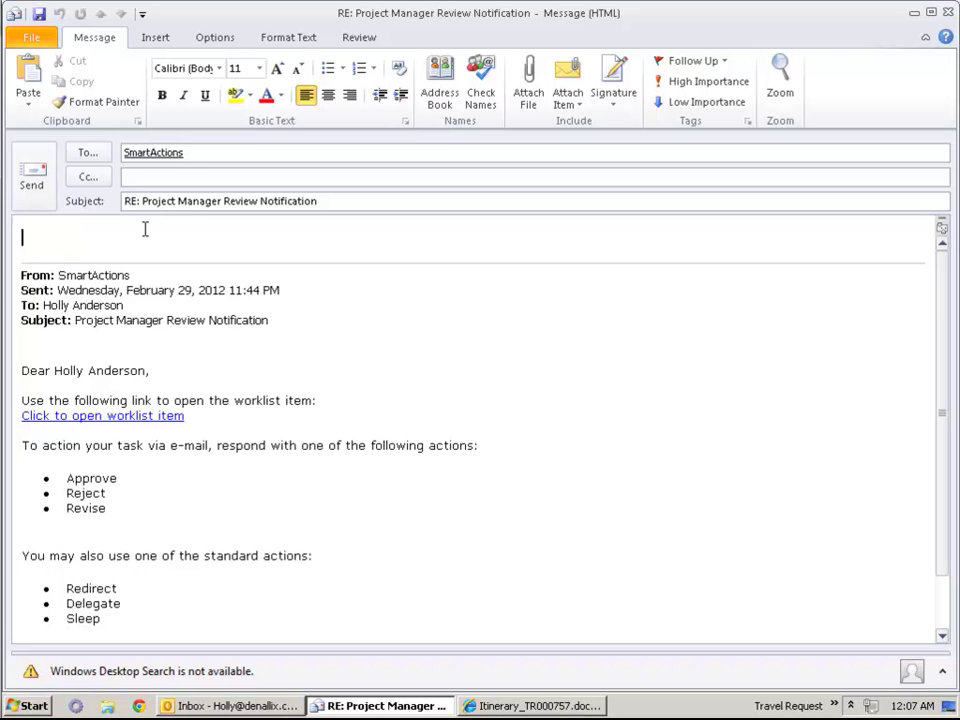
text(Approve)
drag(22, 240, 79, 236)
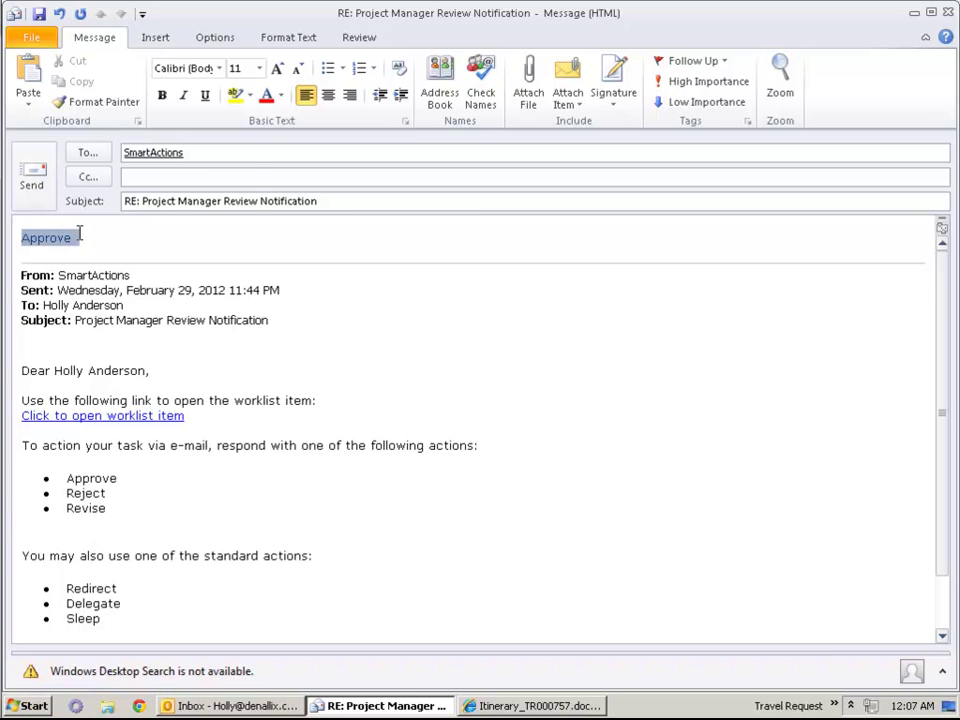
click(41, 189)
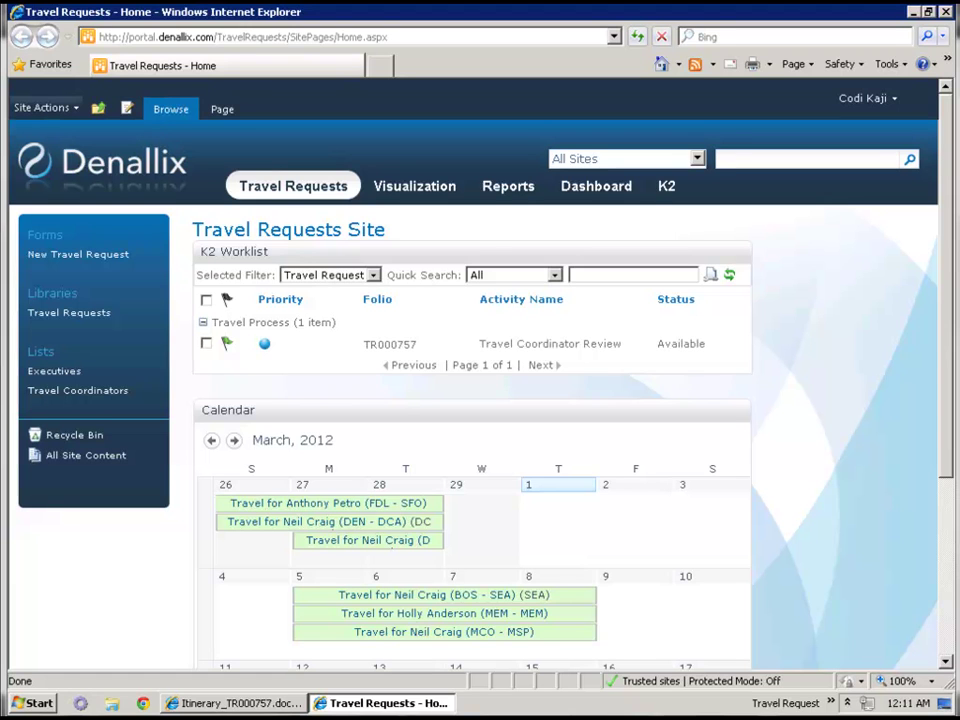
drag(948, 448, 953, 635)
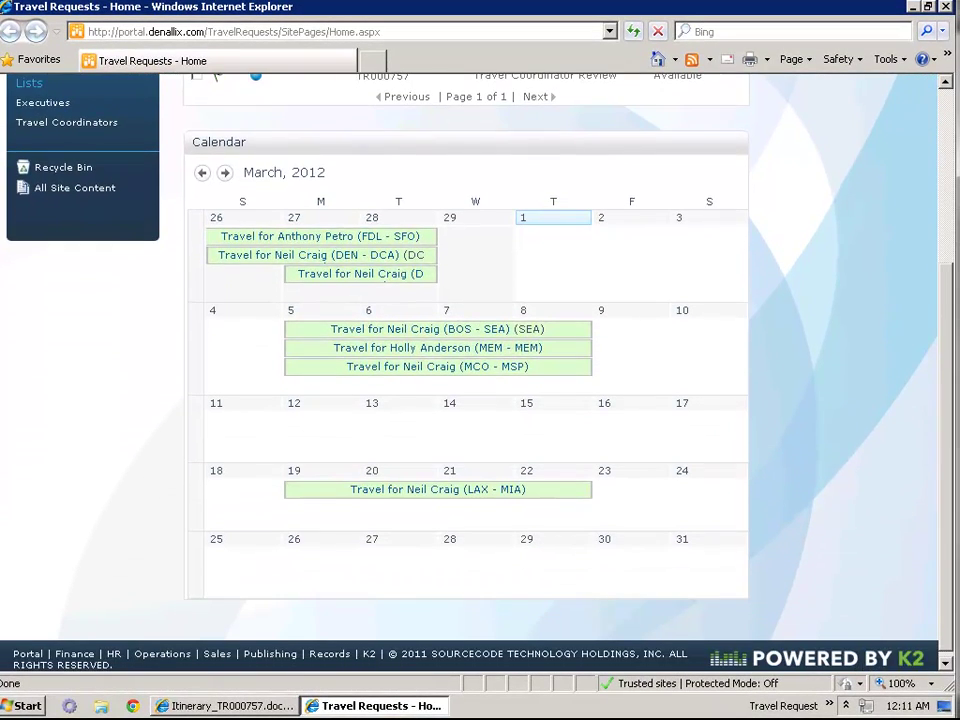
scroll(470, 380, up, 3)
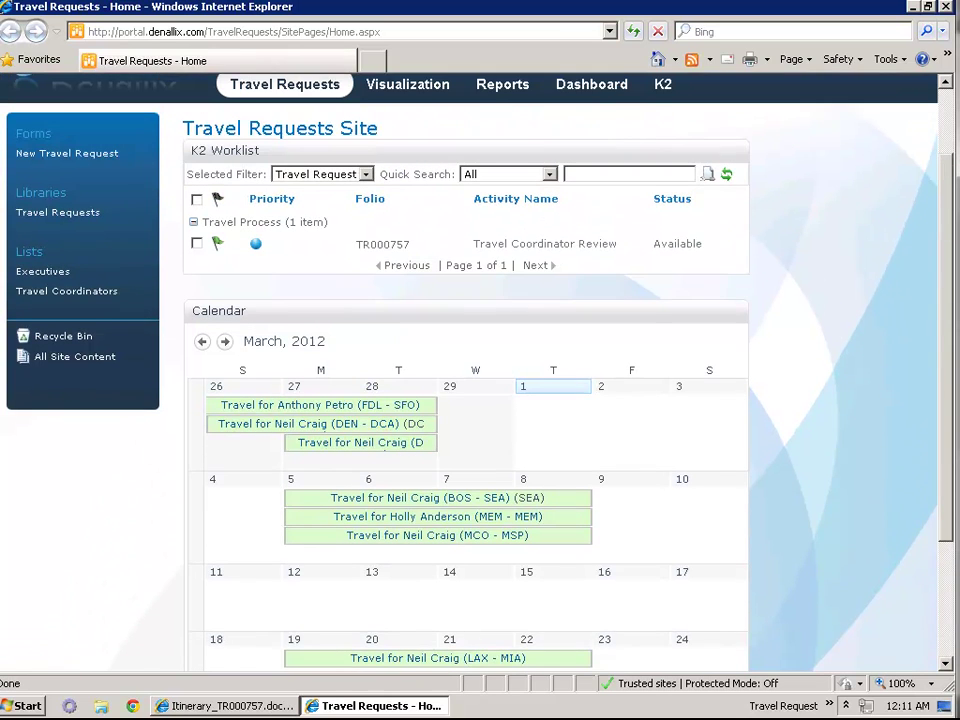
scroll(470, 380, up, 2)
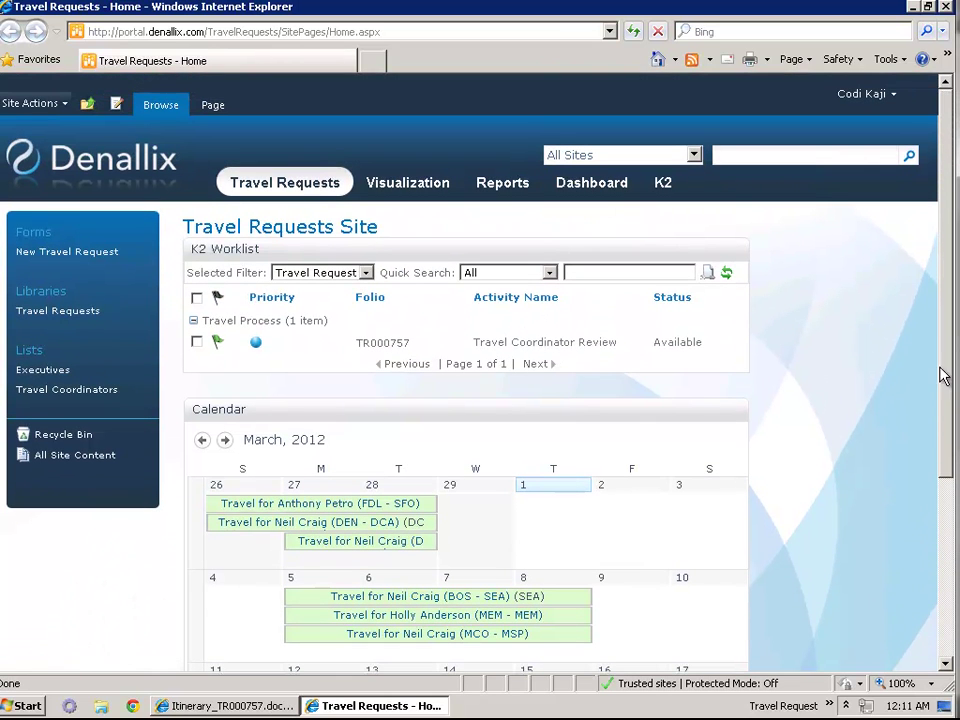
mouse_move(383, 347)
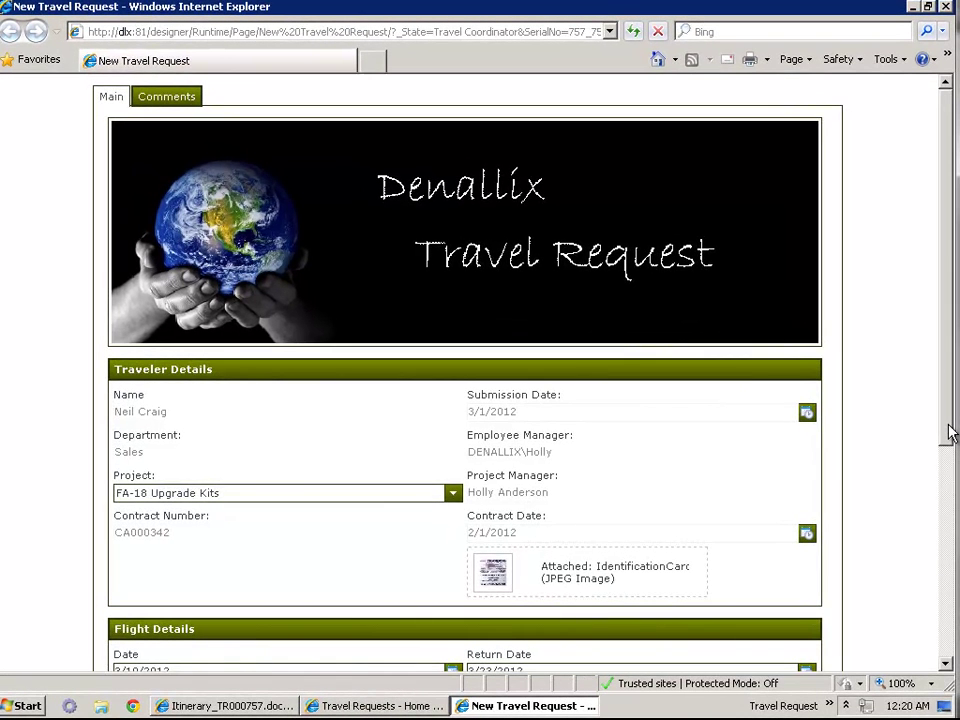
Scroll down the Travel Request form to review the Traveler and Flight Details
drag(950, 432, 948, 664)
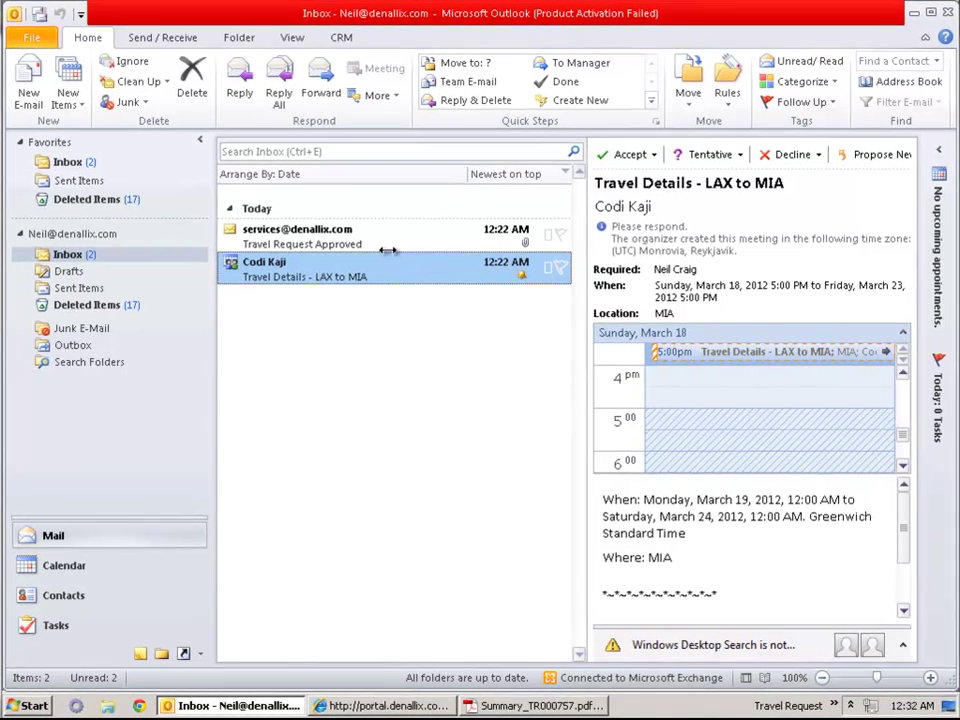
Open the Travel Request Approved e-mail, view Itinerary_TR000757.pdf, then return to the e-mail
click(382, 249)
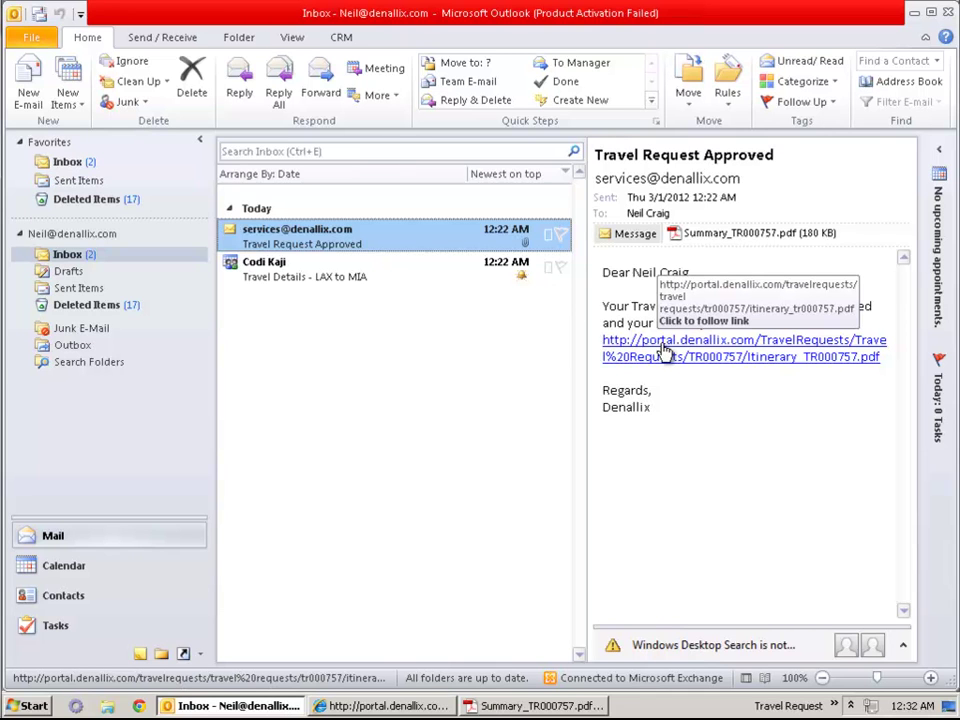
click(406, 706)
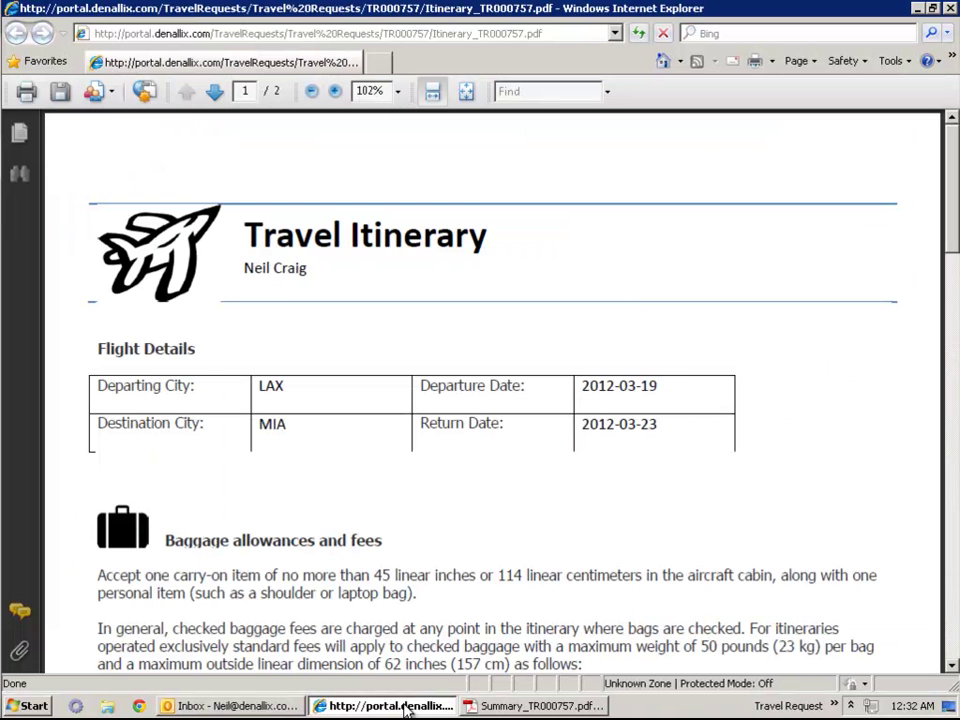
click(406, 706)
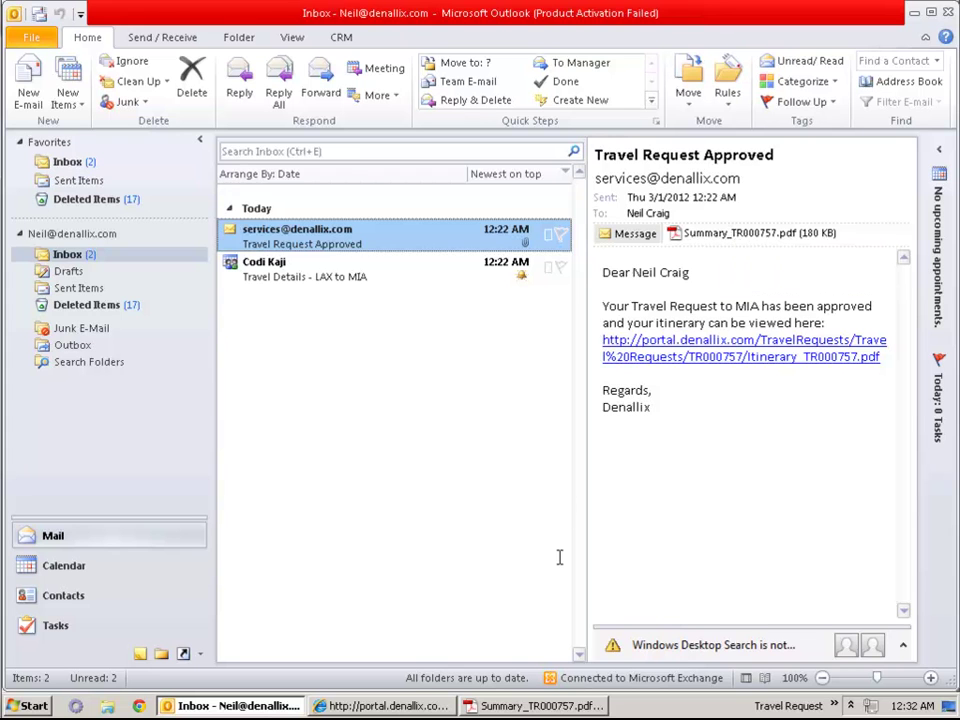
Bring up Summary_TR000757.pdf in Adobe Reader and scroll through both completed approval steps
click(528, 707)
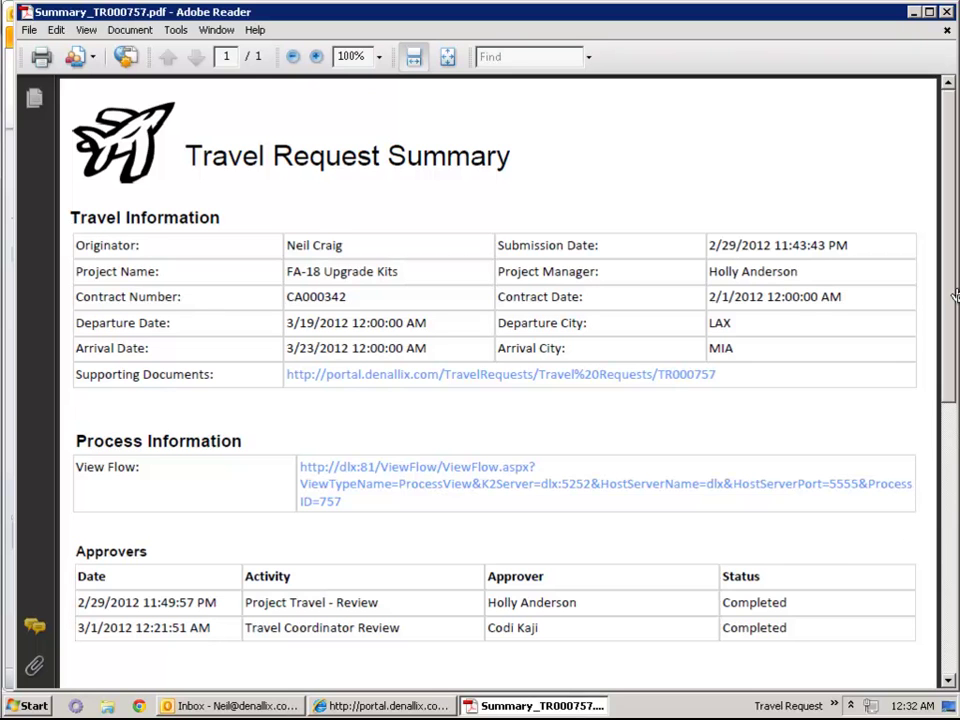
drag(947, 306, 945, 396)
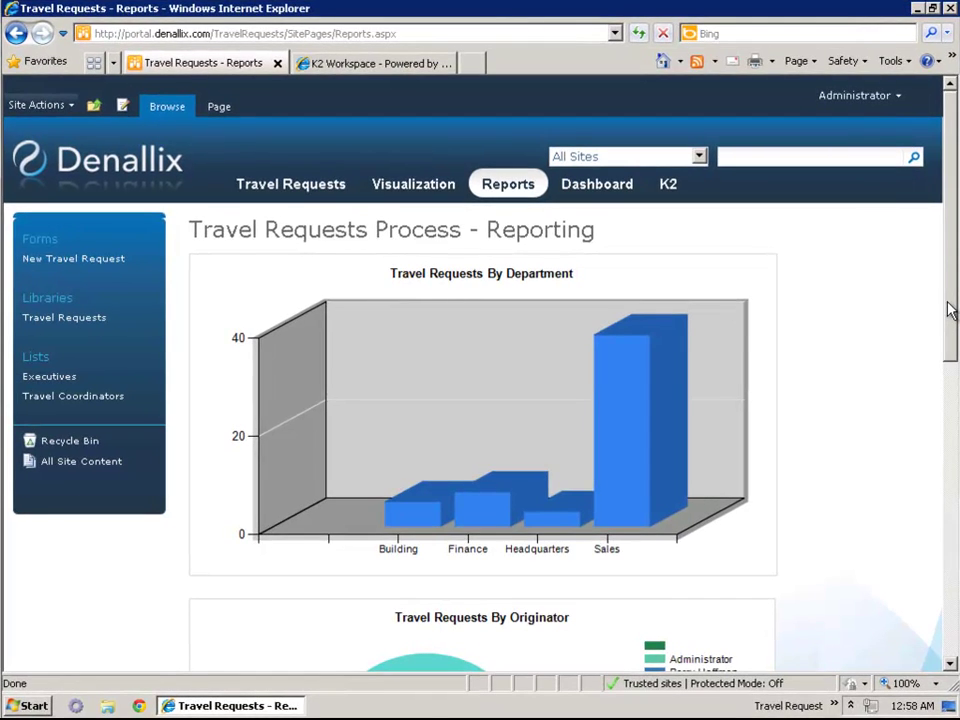
Scroll the SharePoint Reports page to view the department and originator report charts
drag(950, 310, 949, 394)
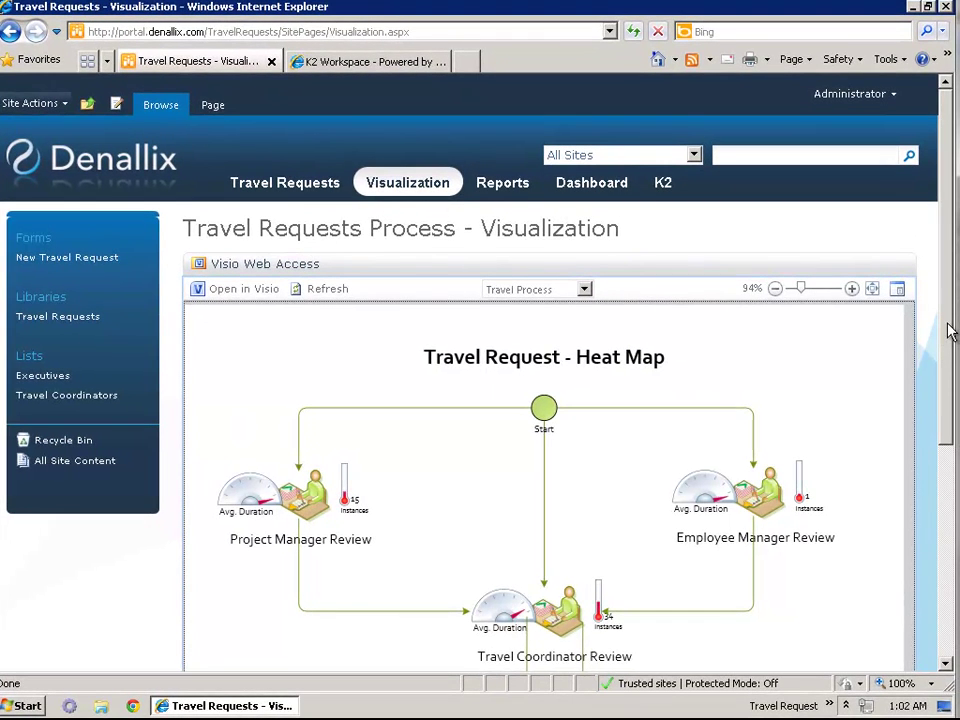
drag(950, 332, 933, 461)
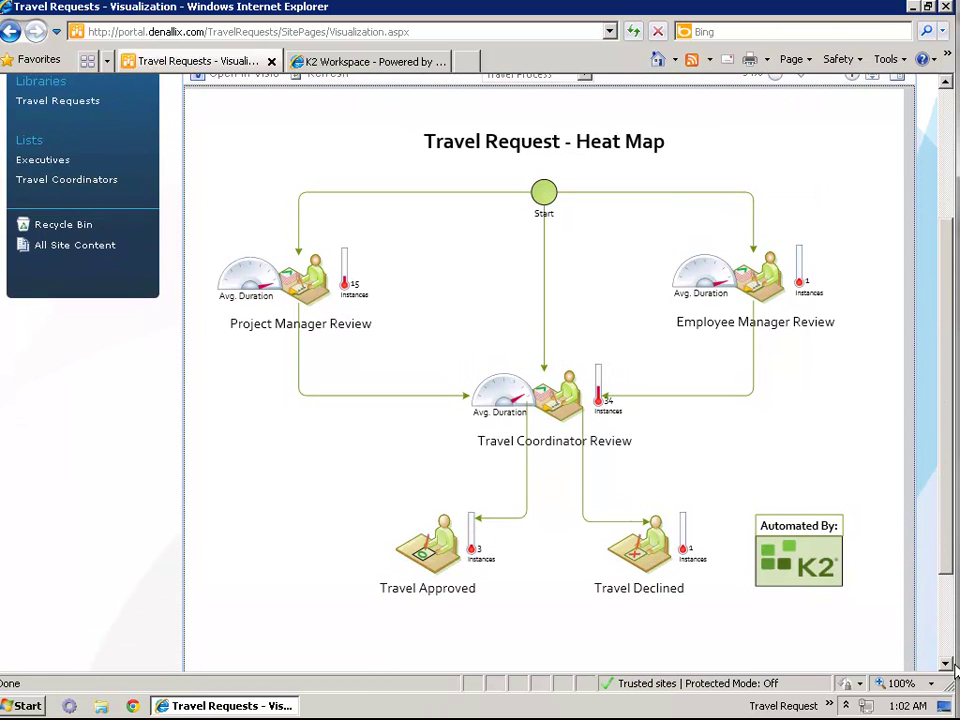